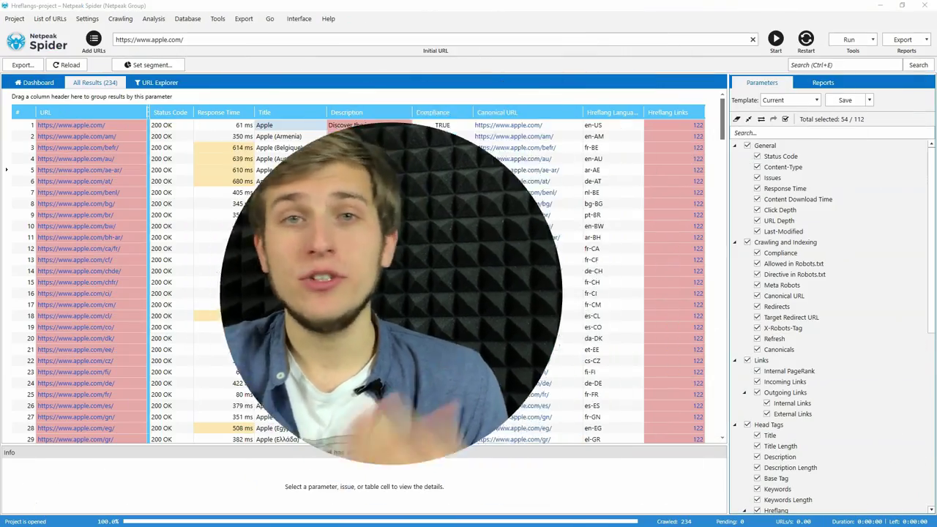
# Review the general and advanced crawl settings, then close the settings window.
pyautogui.click(87, 19)
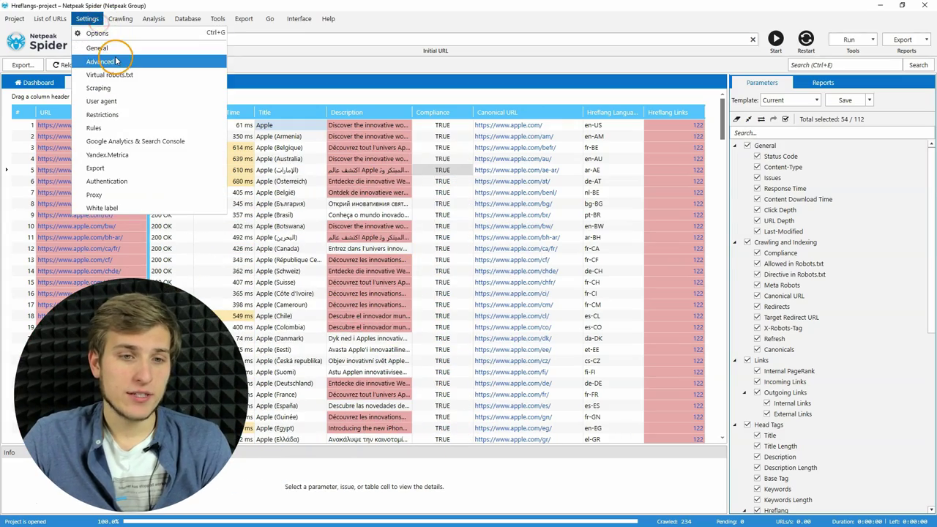
pyautogui.click(115, 59)
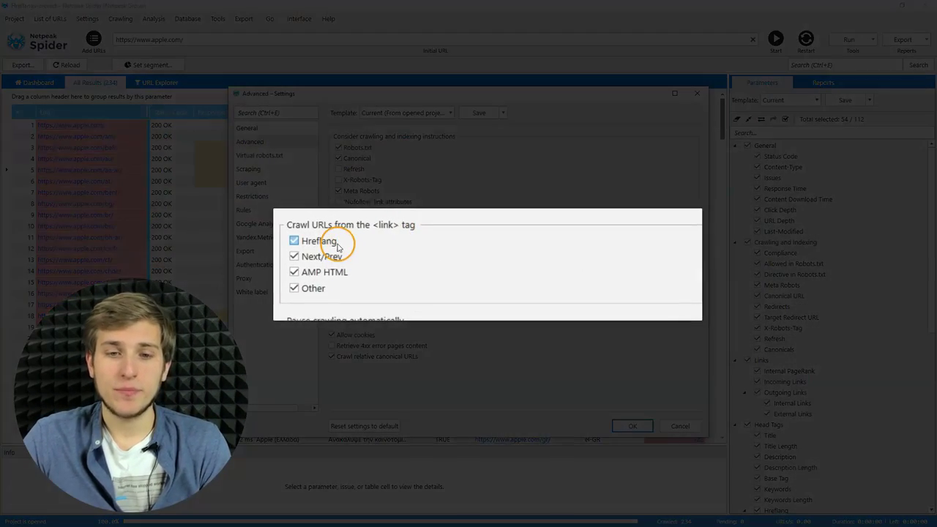
pyautogui.moveTo(366, 236)
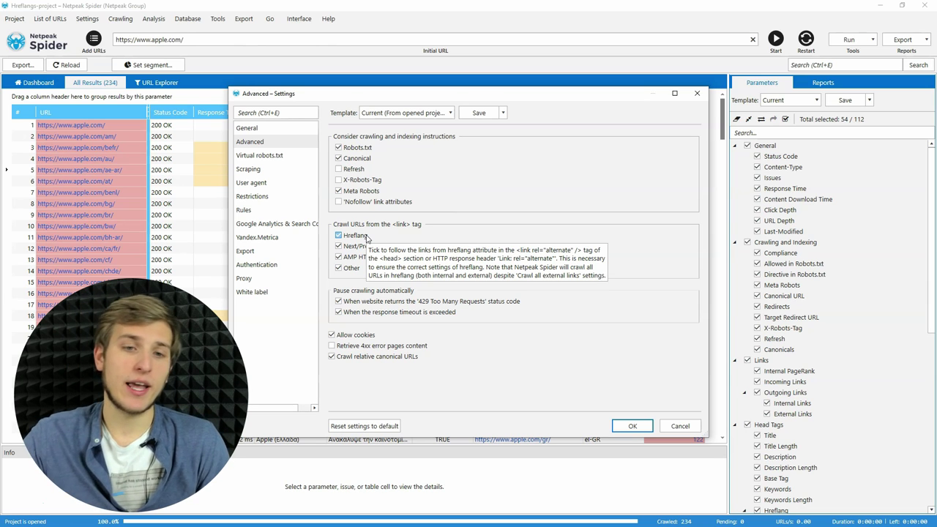
pyautogui.click(300, 128)
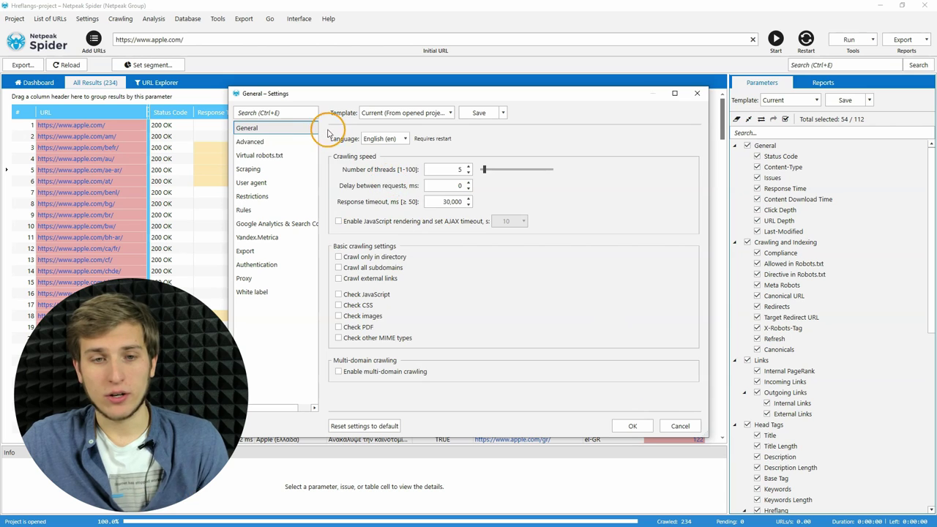
pyautogui.click(299, 142)
pyautogui.click(633, 426)
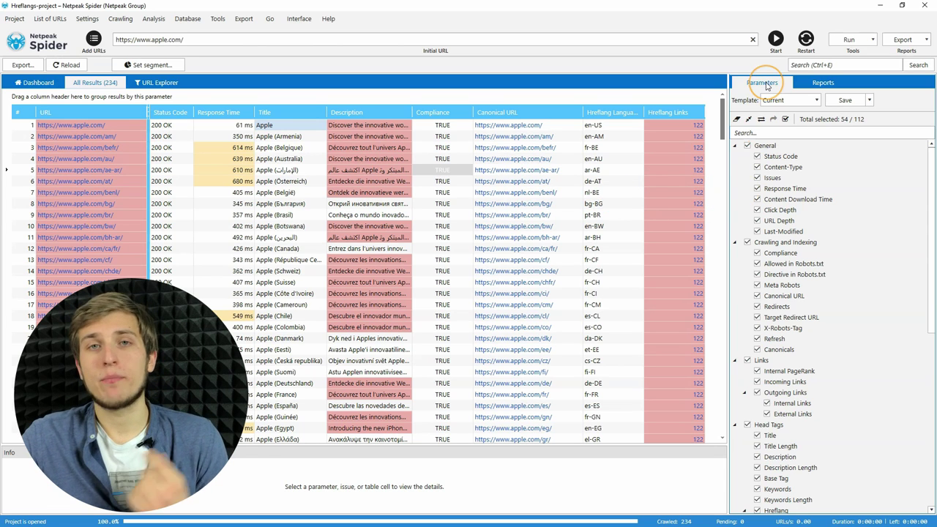
# Scroll through the parameters list past Content Download Time and Base Tag to Hreflang Language Code.
pyautogui.click(827, 199)
pyautogui.scroll(-3, 834, 234)
pyautogui.click(837, 264)
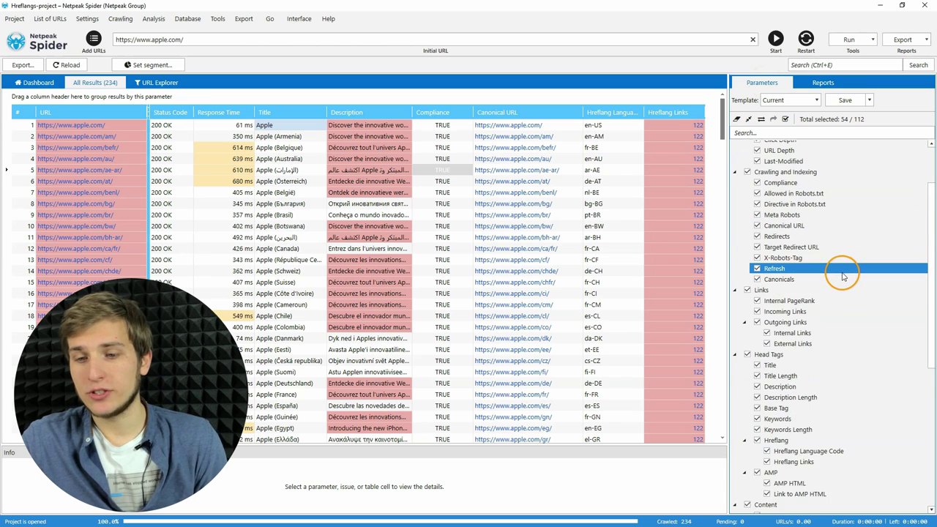
pyautogui.scroll(-4, 839, 272)
pyautogui.click(841, 270)
pyautogui.scroll(-1, 847, 275)
pyautogui.click(850, 275)
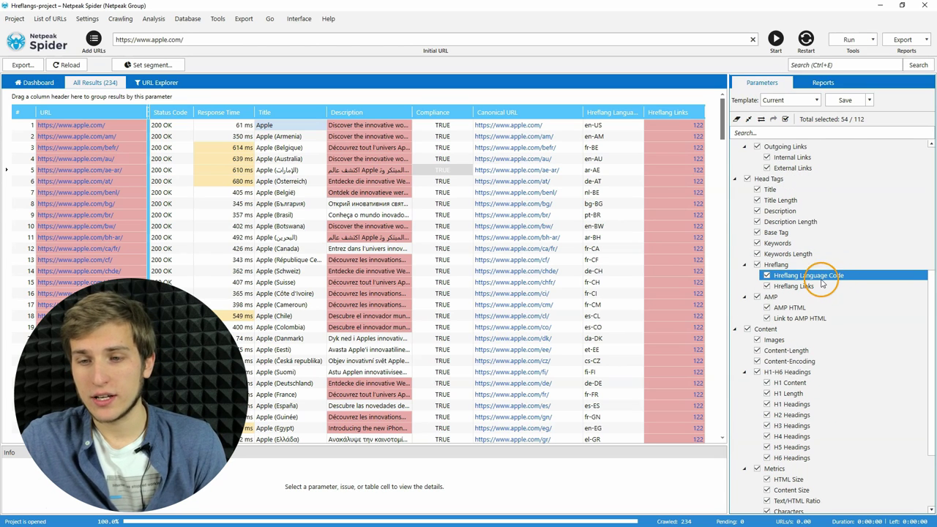
# Point out Head Tags, Title Length, Hreflang Language Code and Hreflang Links, then the de-AT table value.
pyautogui.click(789, 243)
pyautogui.click(775, 180)
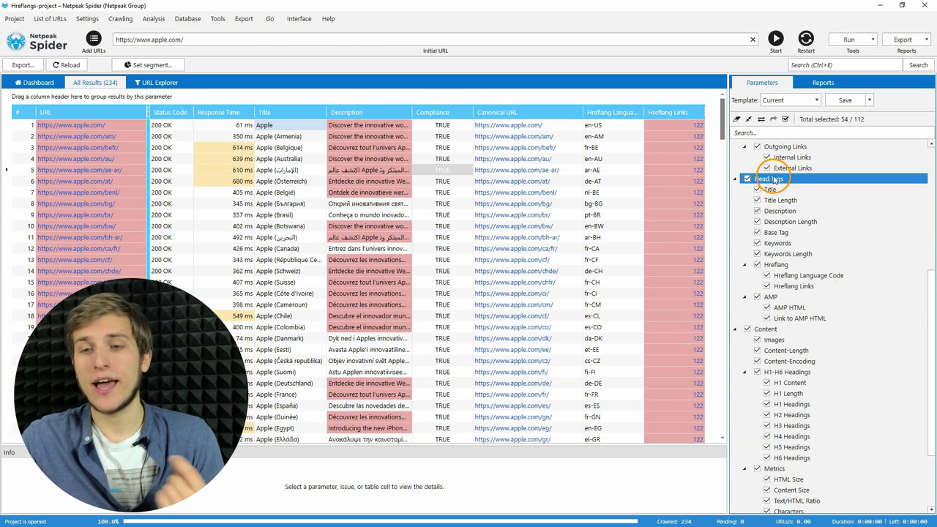
pyautogui.click(780, 200)
pyautogui.click(805, 275)
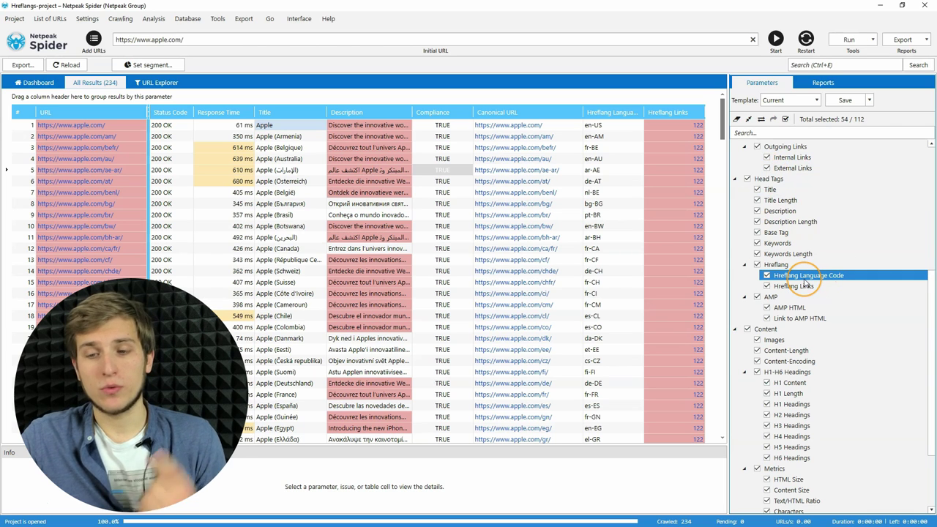
pyautogui.click(821, 287)
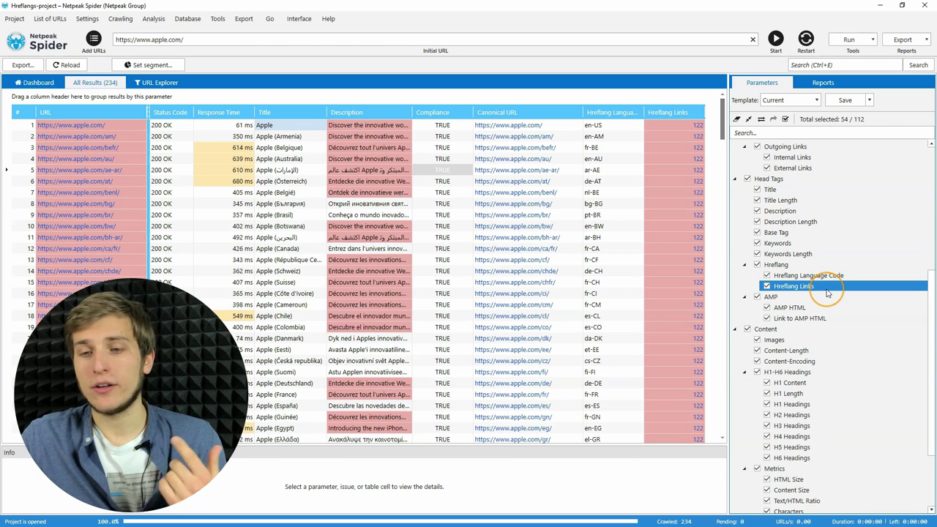
pyautogui.moveTo(870, 289); pyautogui.dragTo(619, 154)
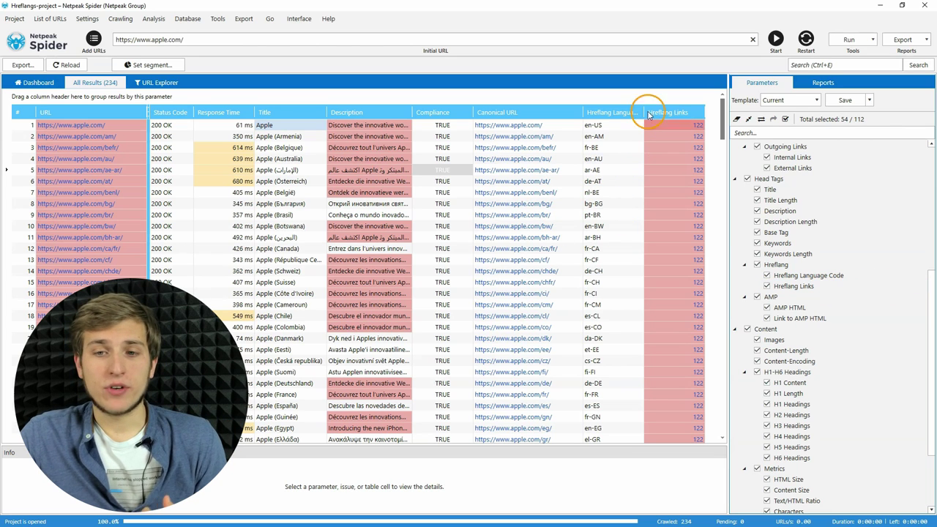
pyautogui.click(611, 179)
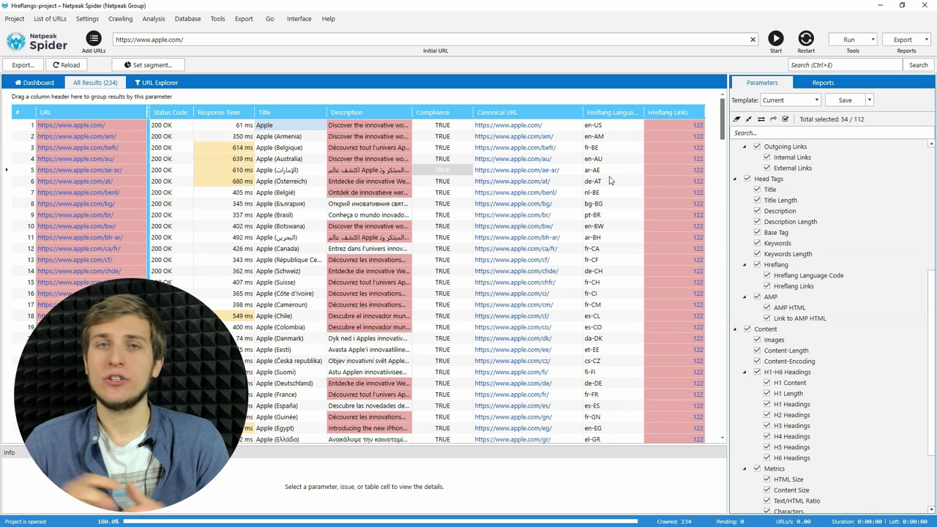
# Inspect the hreflang issues in Reports, then show details of row 6's Hreflang Links value.
pyautogui.click(822, 82)
pyautogui.click(853, 151)
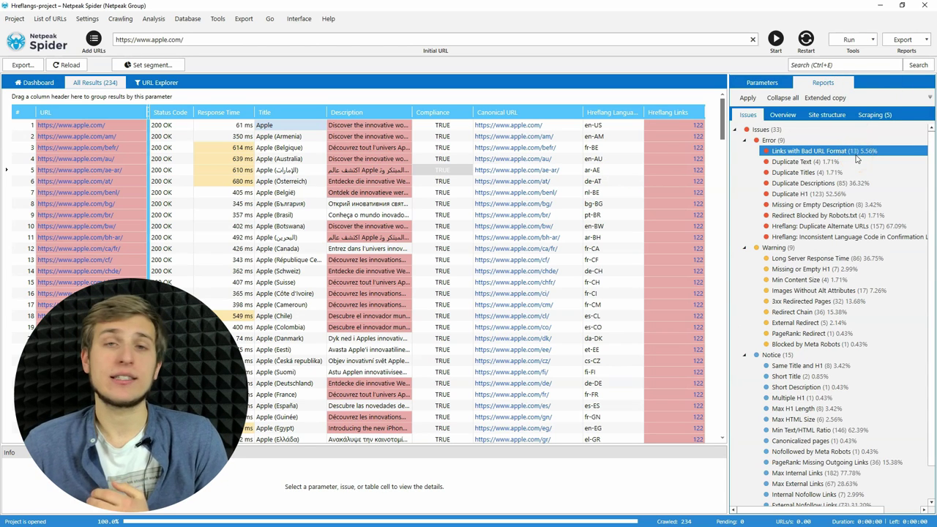
pyautogui.click(896, 238)
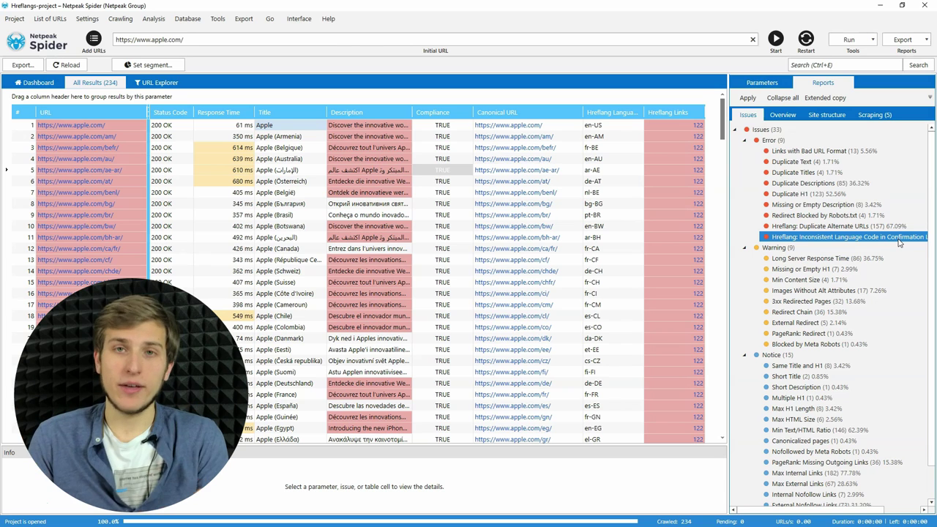
pyautogui.click(899, 240)
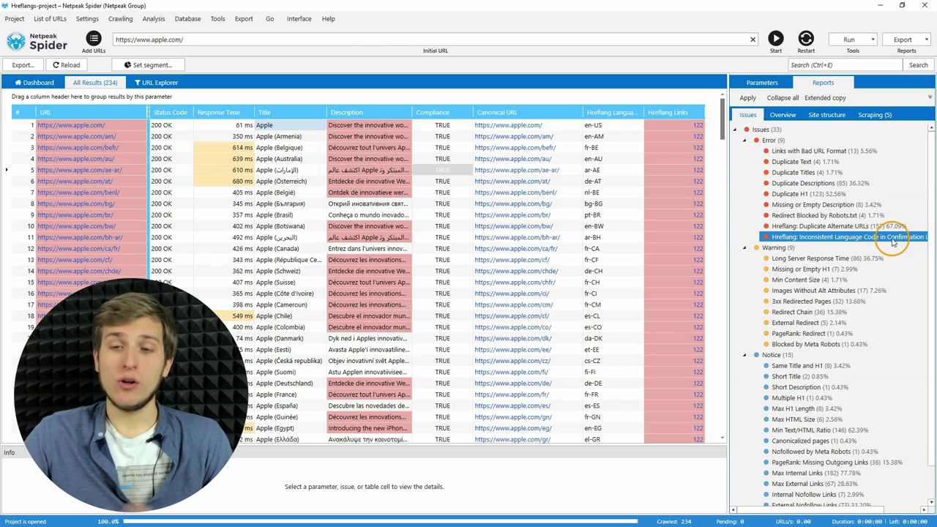
pyautogui.click(693, 183)
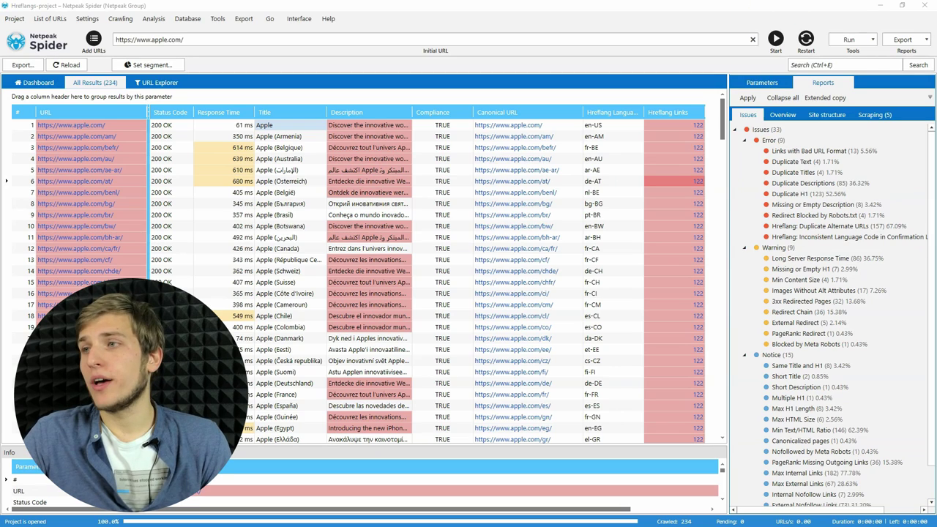
pyautogui.doubleClick(638, 335)
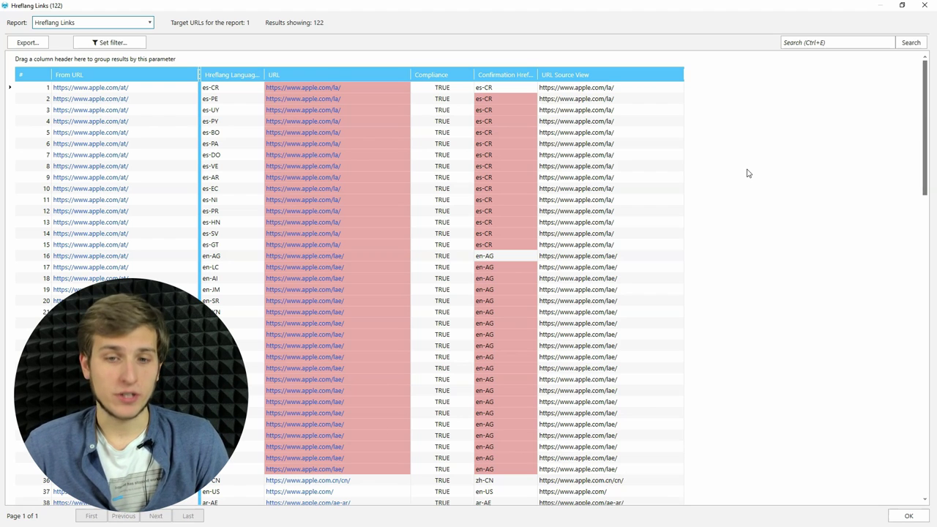
pyautogui.click(923, 6)
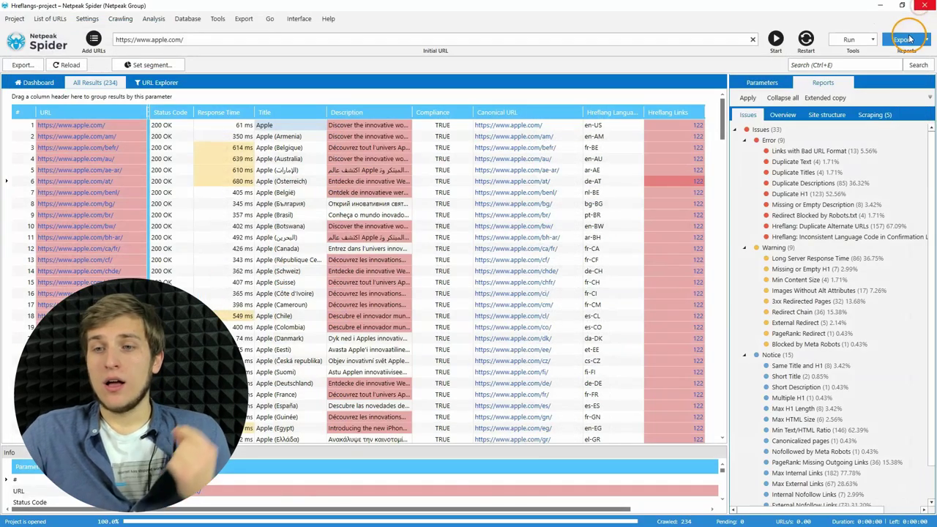
# Open the Dashboard and scroll to the Hreflang chart: 67.09% with issues, 22.65% missing, 10.26% correct.
pyautogui.click(41, 84)
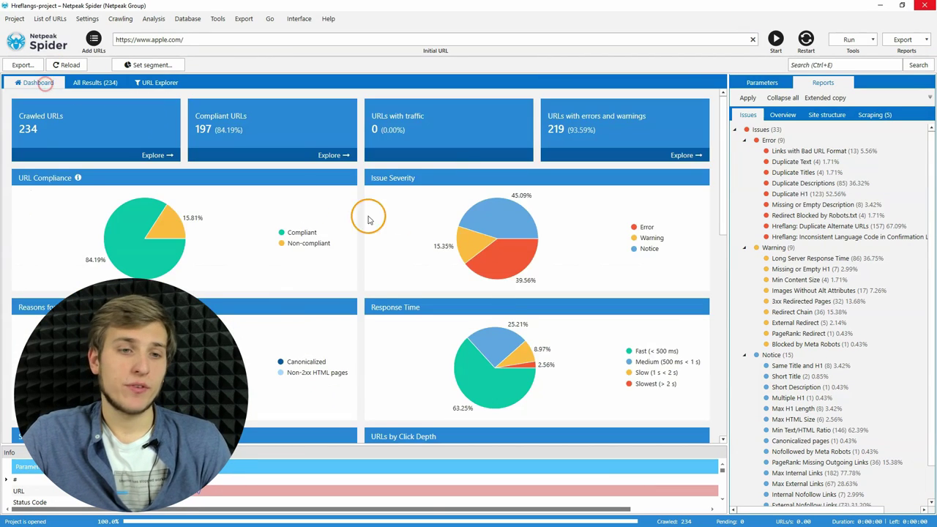
pyautogui.scroll(-5, 439, 213)
pyautogui.scroll(-3, 472, 214)
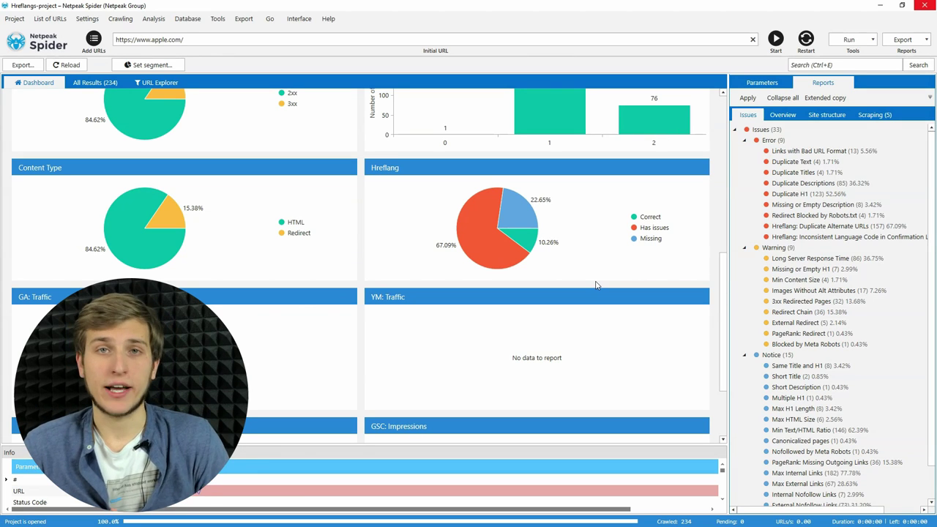
# Open the Overview summary and expand the robots.txt and AMP HTML breakdowns.
pyautogui.click(781, 116)
pyautogui.click(827, 283)
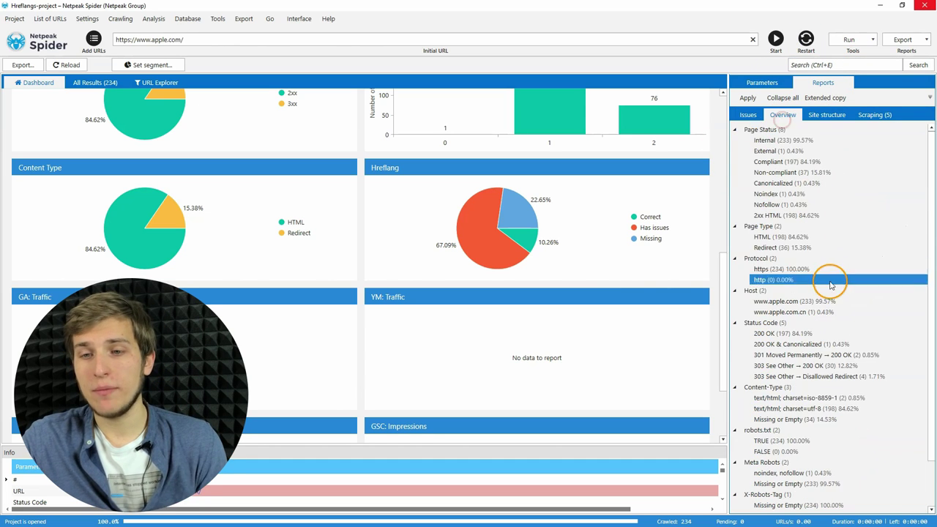
pyautogui.click(728, 464)
pyautogui.click(738, 433)
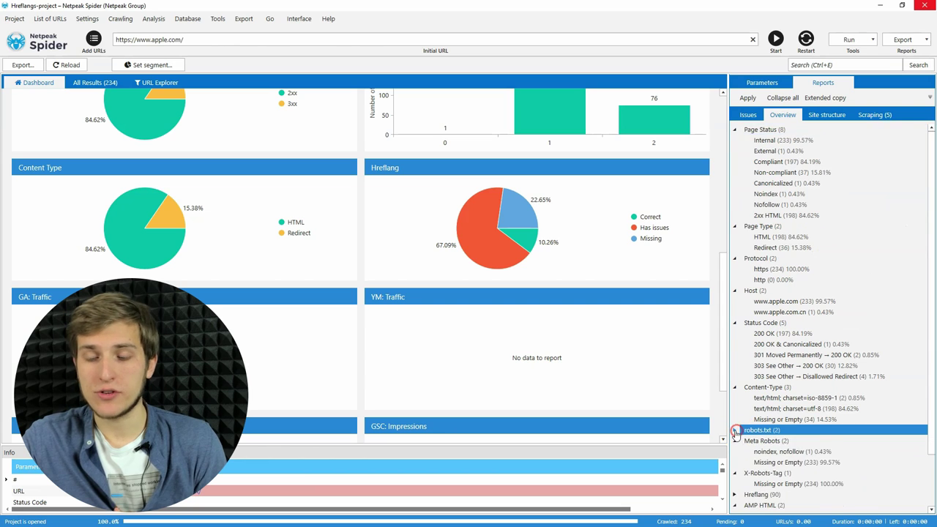
pyautogui.click(735, 431)
pyautogui.scroll(-3, 734, 454)
pyautogui.click(734, 449)
# Expand Hreflang (90) into language codes, led by en-US (38) and en-AM (20).
pyautogui.click(734, 436)
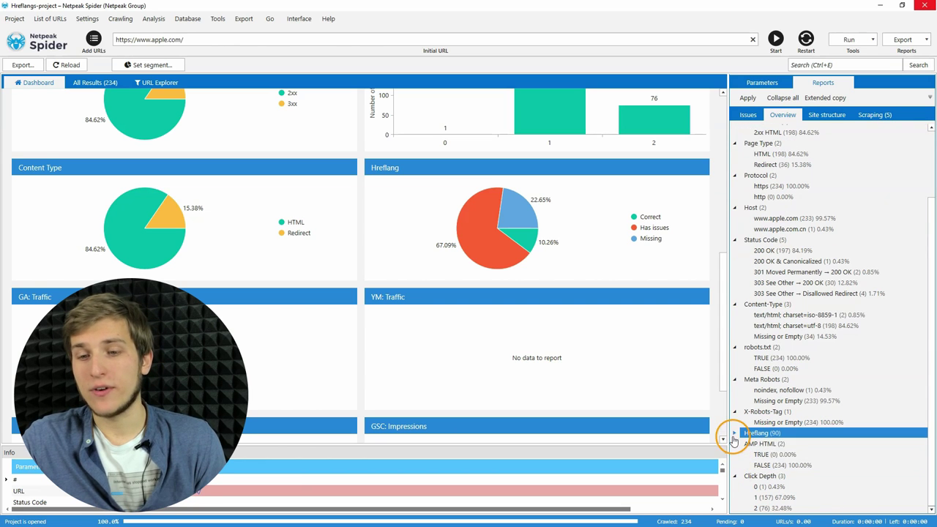
pyautogui.click(734, 433)
pyautogui.scroll(-5, 784, 370)
pyautogui.scroll(1, 802, 359)
pyautogui.moveTo(801, 366); pyautogui.dragTo(806, 296)
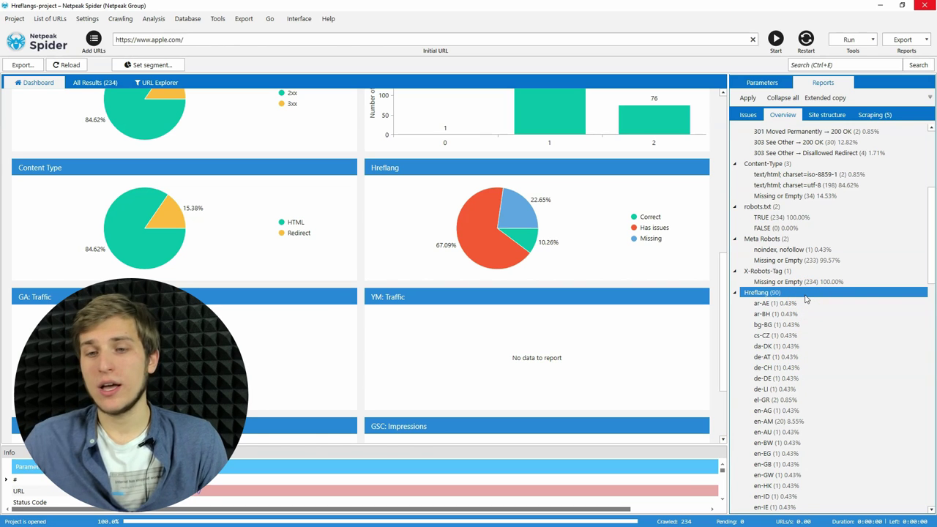
pyautogui.moveTo(806, 298); pyautogui.dragTo(818, 373)
pyautogui.click(901, 39)
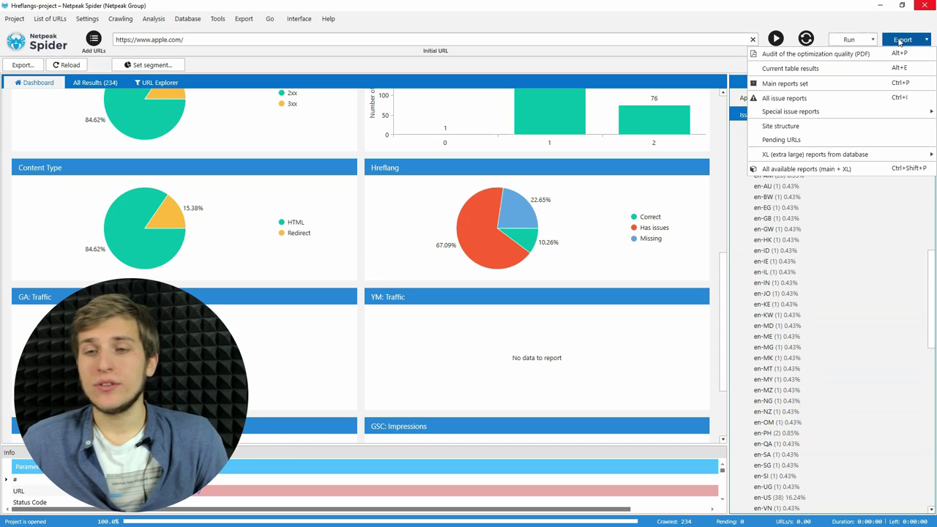
pyautogui.click(842, 109)
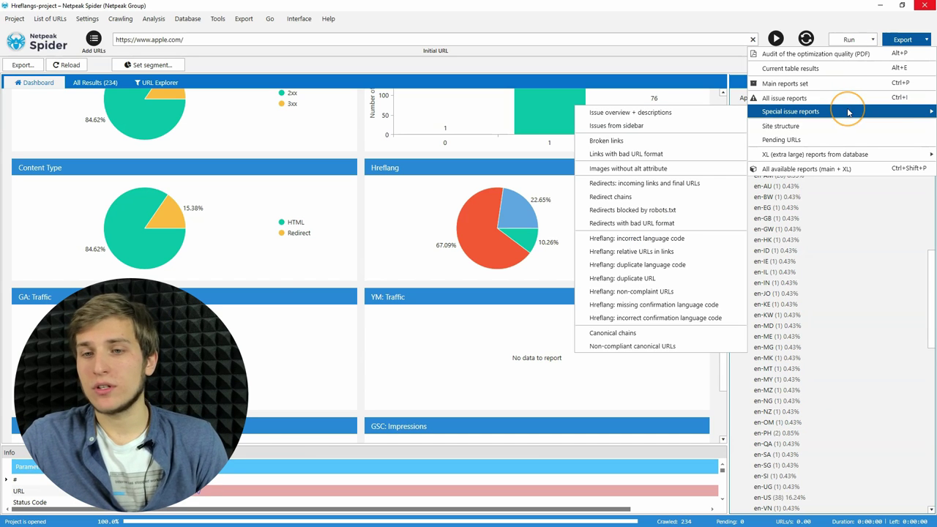
pyautogui.click(648, 251)
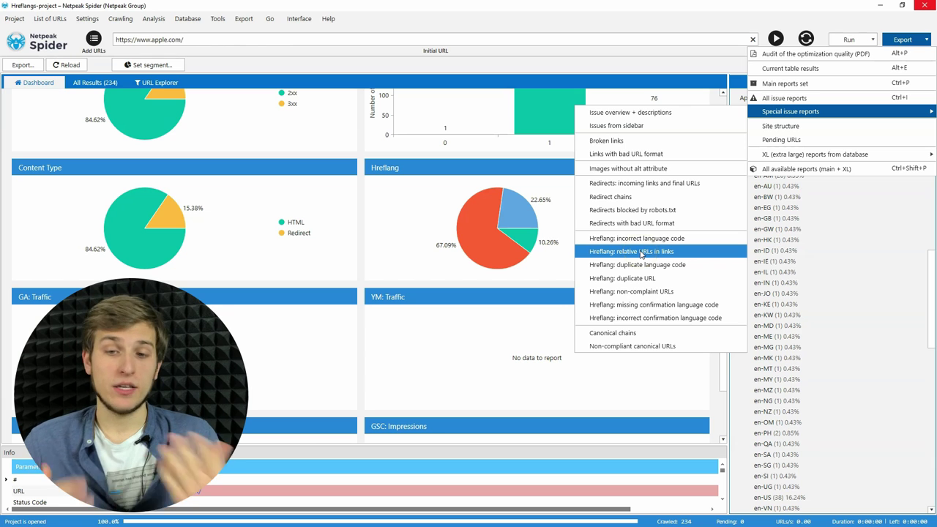
pyautogui.click(791, 154)
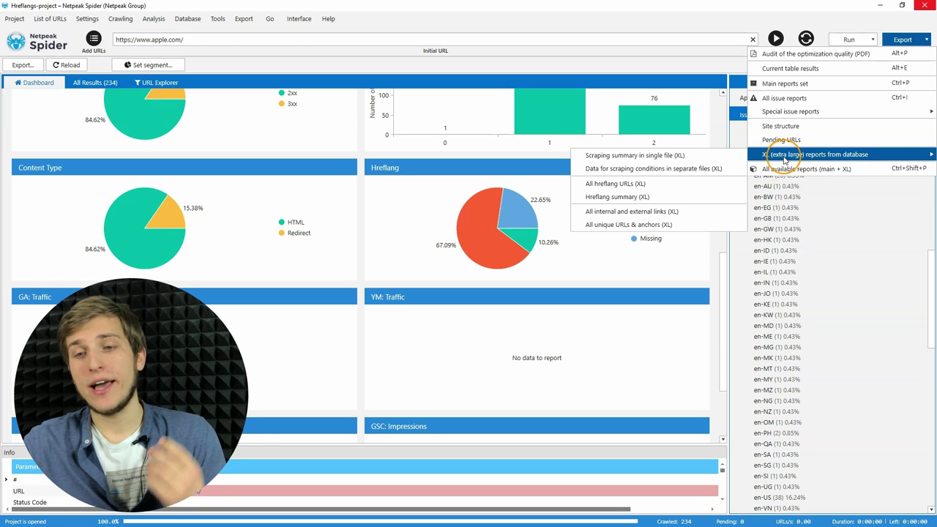
pyautogui.click(701, 184)
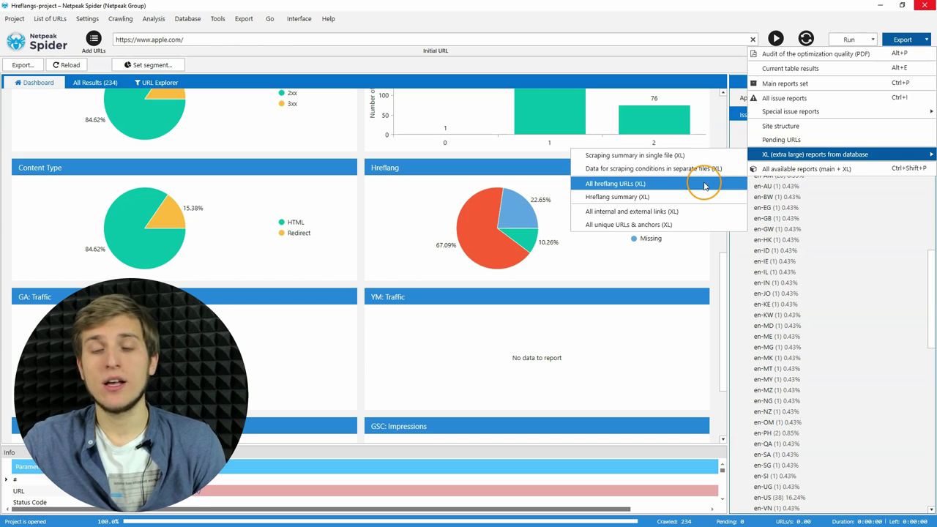
pyautogui.click(709, 195)
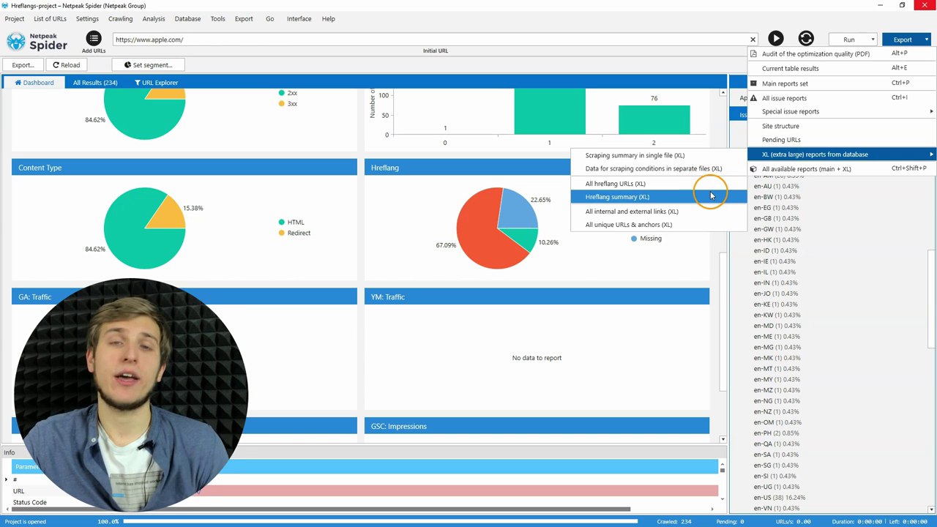
pyautogui.click(722, 57)
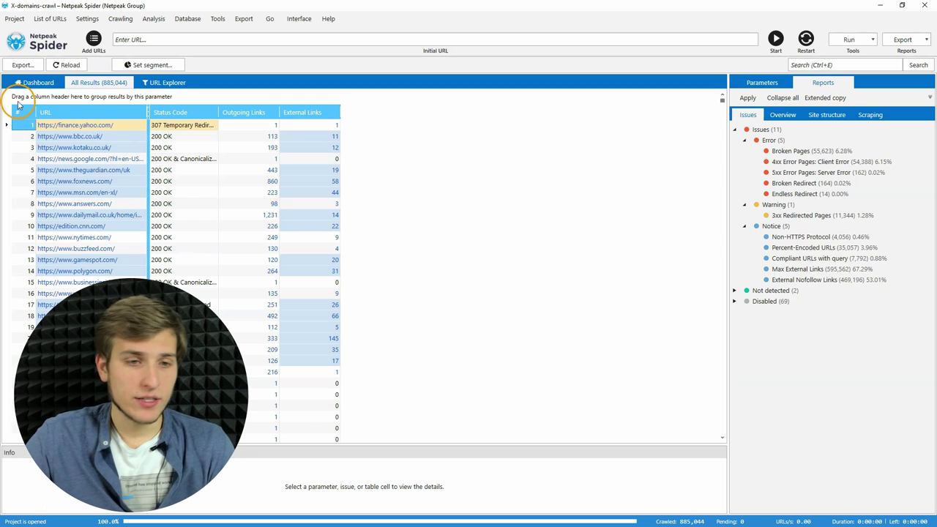
# Select the finance.yahoo.com row in the X-domains-crawl results table.
pyautogui.click(94, 125)
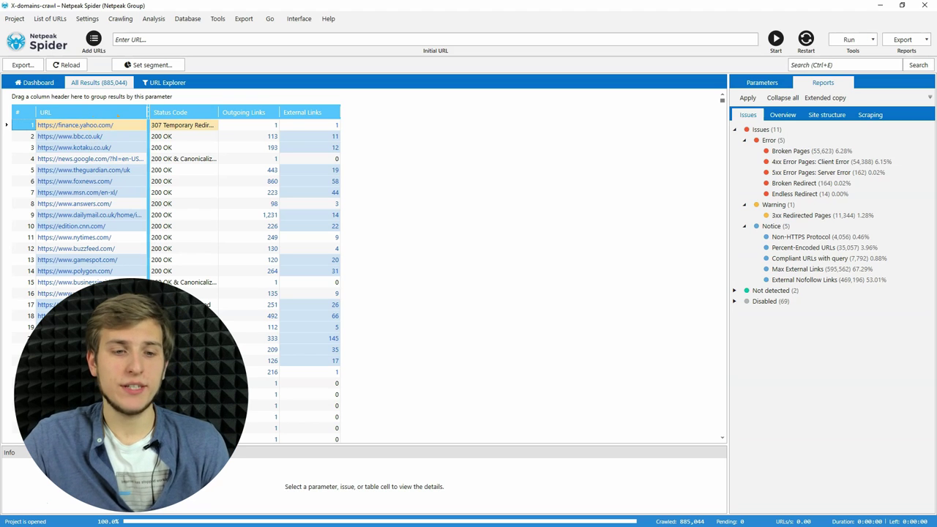
pyautogui.click(294, 412)
pyautogui.click(476, 421)
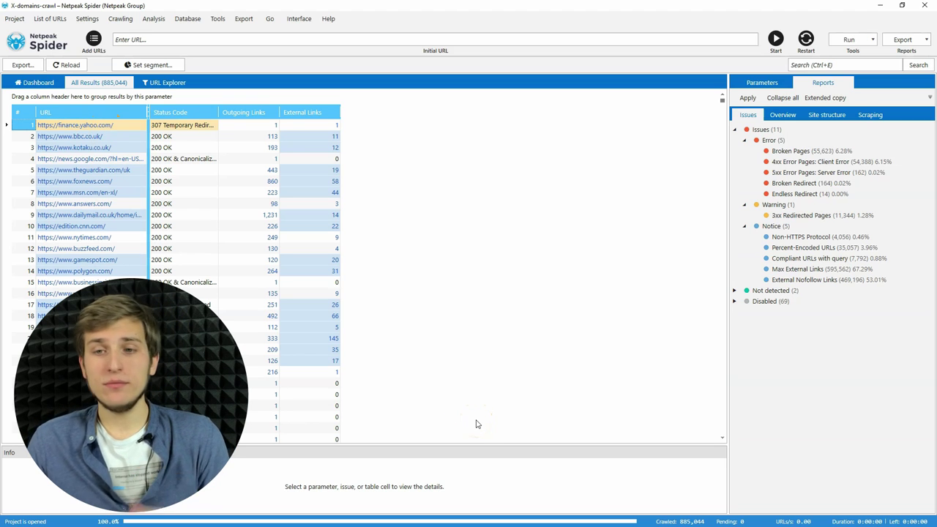
pyautogui.click(87, 19)
pyautogui.click(109, 46)
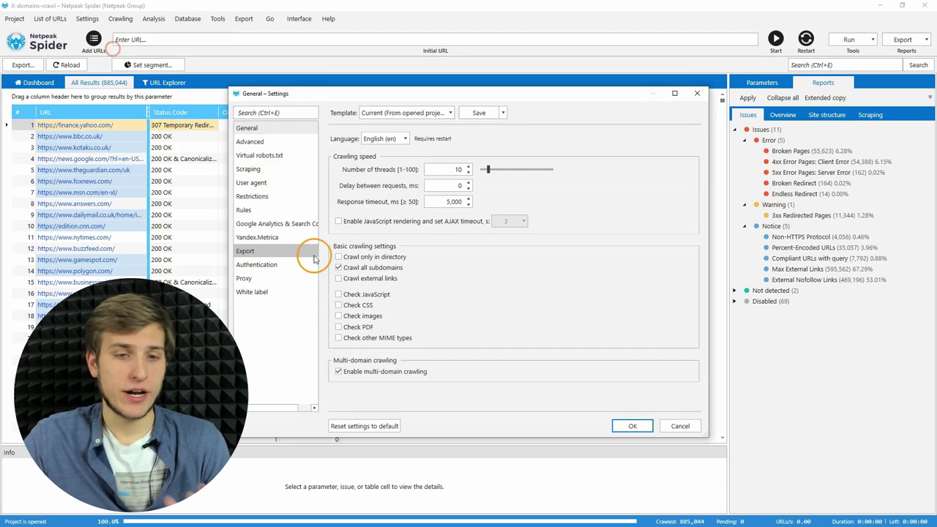
pyautogui.moveTo(416, 374)
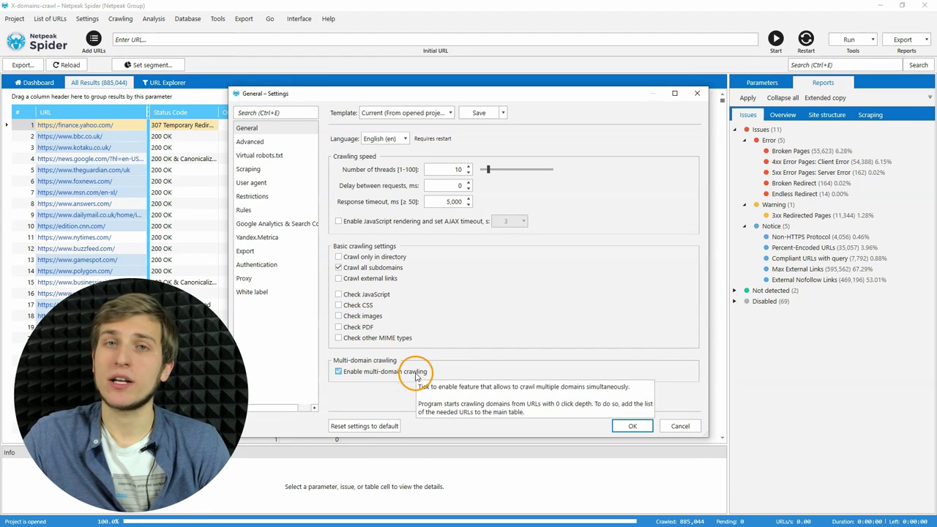
pyautogui.click(622, 426)
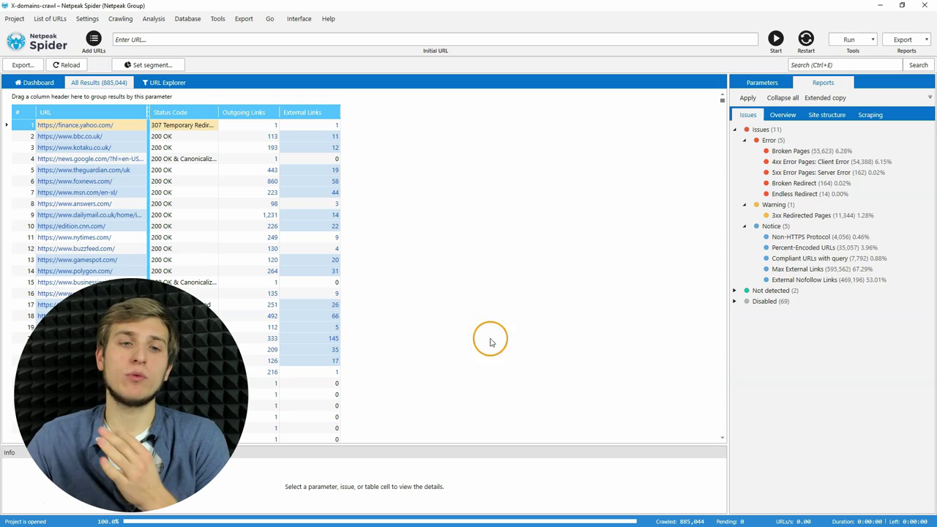
pyautogui.click(50, 19)
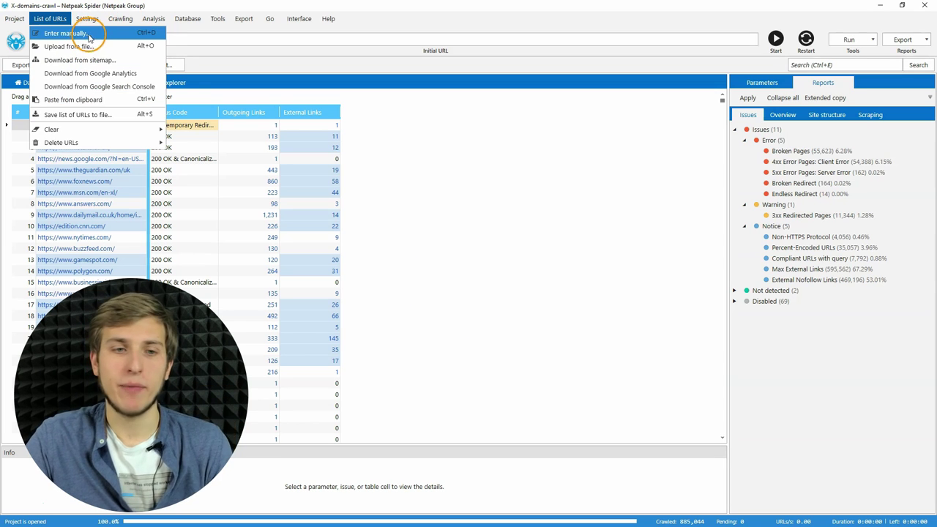
pyautogui.click(489, 200)
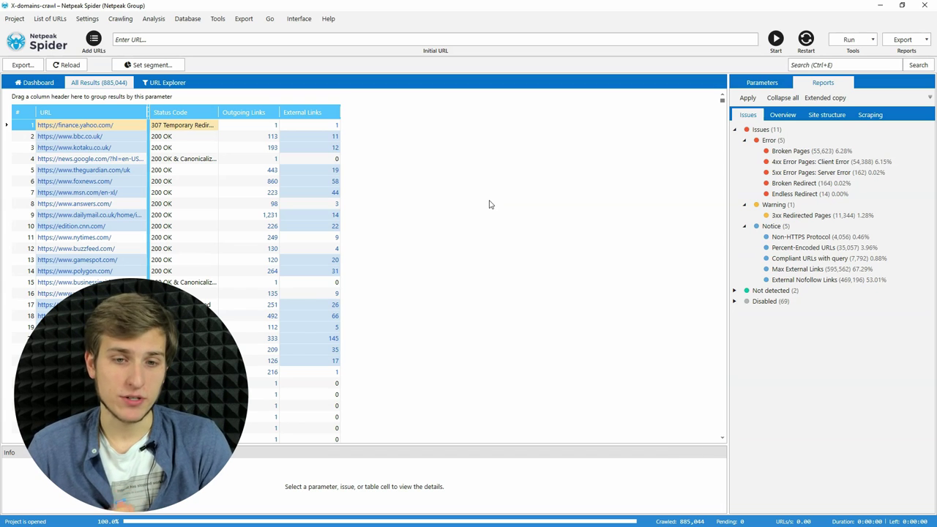
pyautogui.click(524, 202)
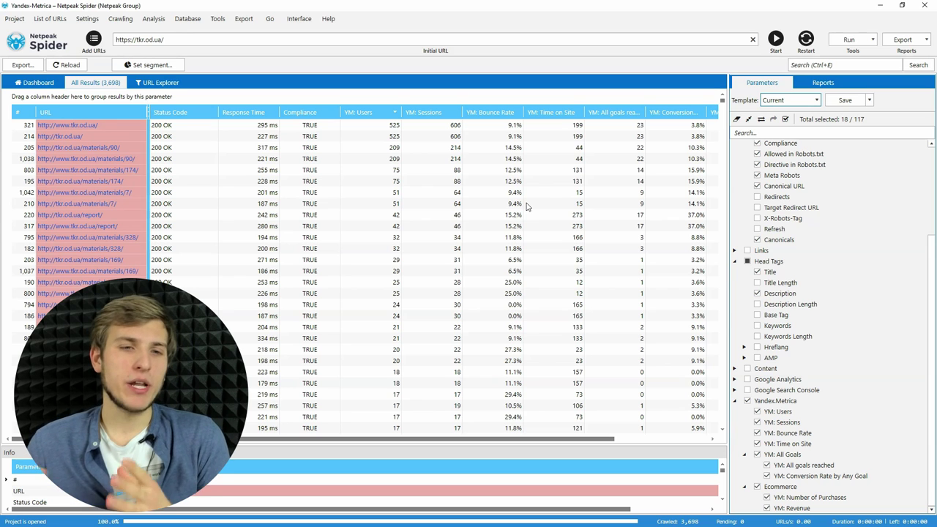
# Review Yandex.Metrica settings: site tkr.od.ua, organic search traffic, last 30 days, All devices.
pyautogui.click(87, 19)
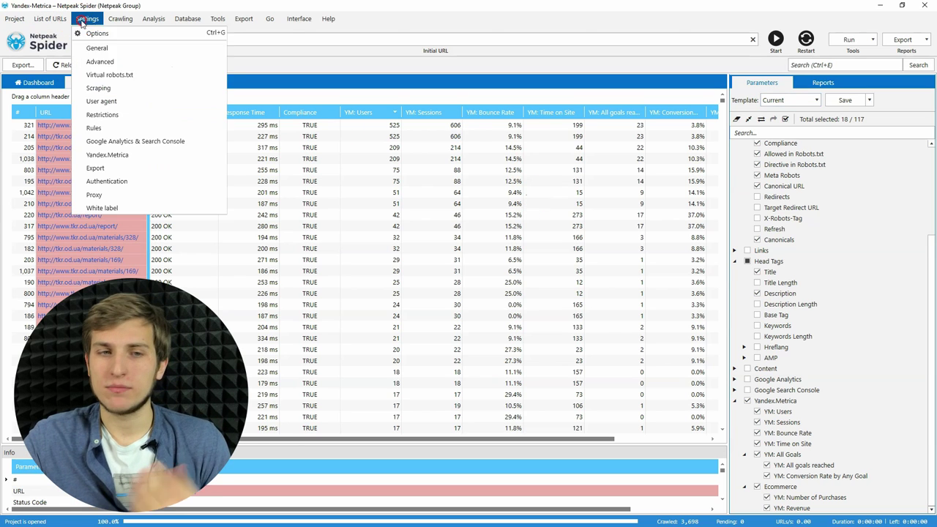
pyautogui.click(108, 156)
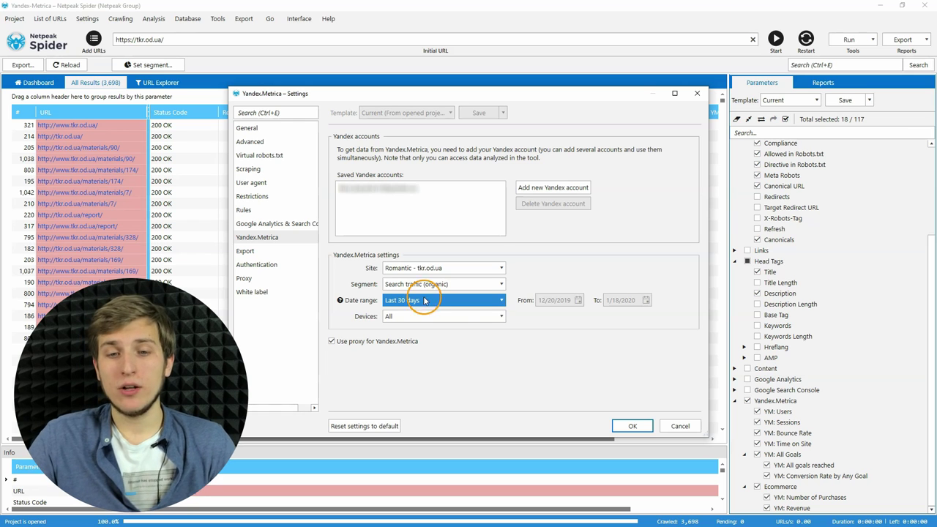
pyautogui.click(439, 316)
pyautogui.click(591, 347)
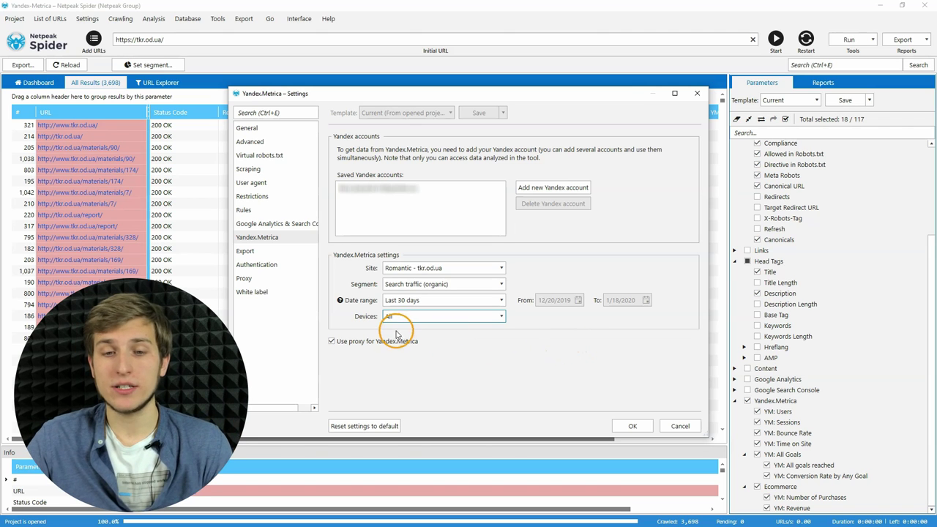
pyautogui.moveTo(391, 347)
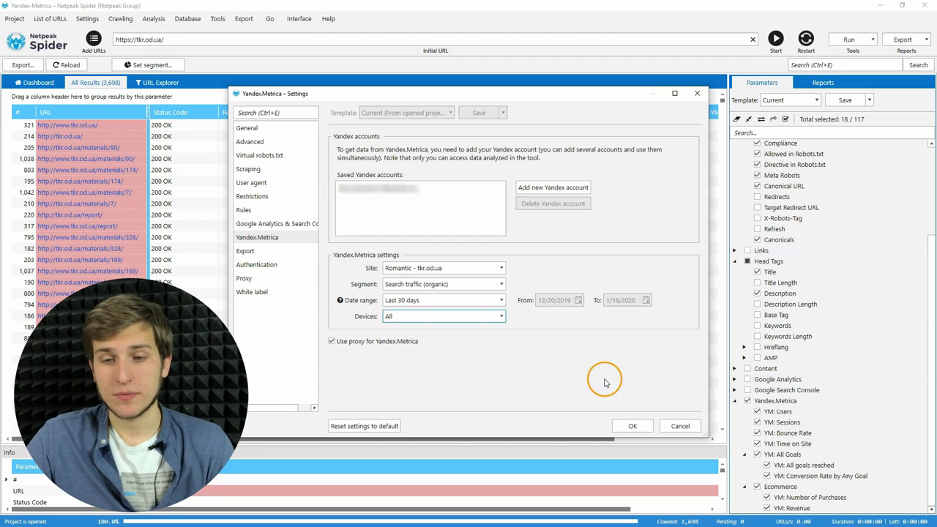
# Confirm the Yandex.Metrica settings and select the YM: Users and YM: Sessions parameters.
pyautogui.click(627, 425)
pyautogui.click(821, 412)
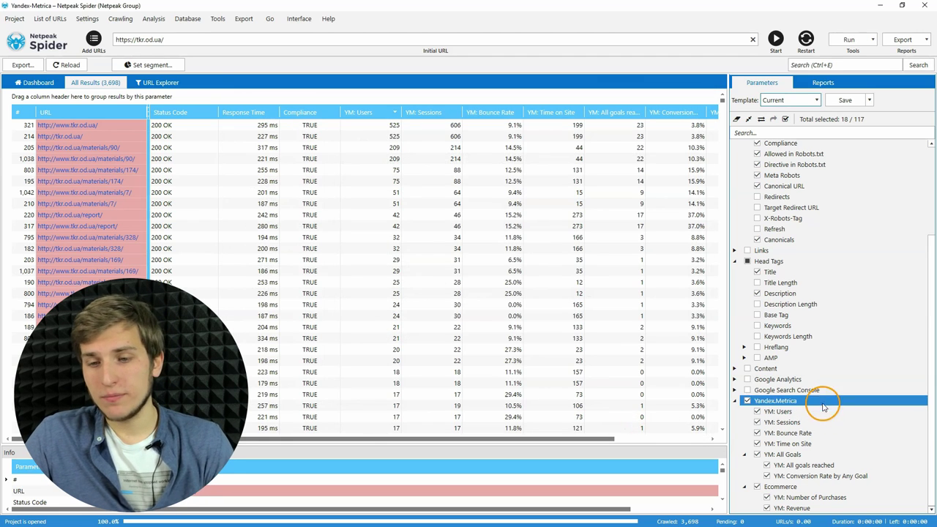
pyautogui.click(818, 422)
pyautogui.click(821, 412)
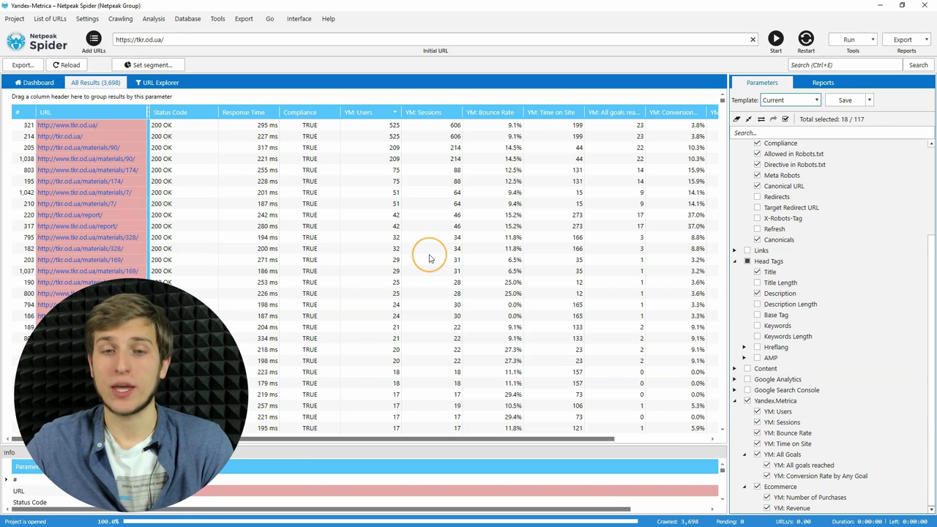
# In the Issues report, browse YM: Max Bounce Rate and YM: Compliant Pages w/o Traffic.
pyautogui.click(457, 203)
pyautogui.click(824, 85)
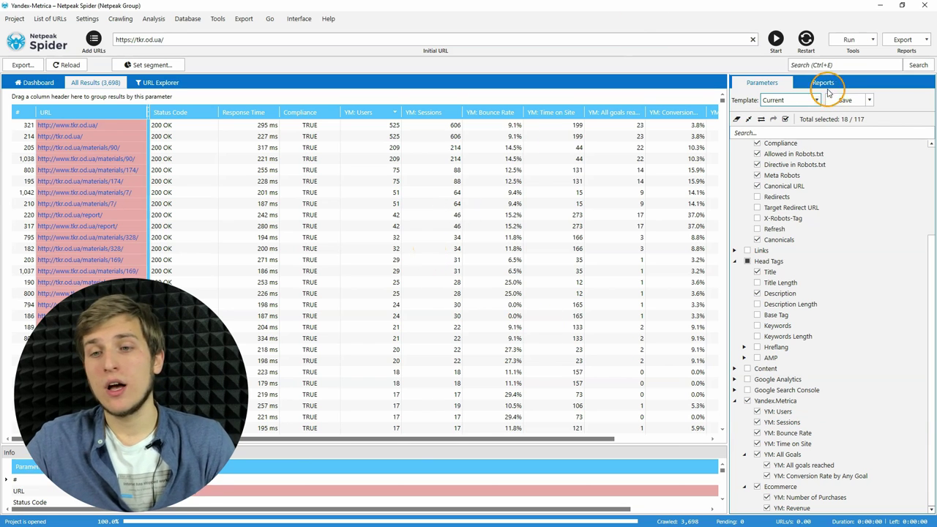
pyautogui.click(844, 258)
pyautogui.click(802, 311)
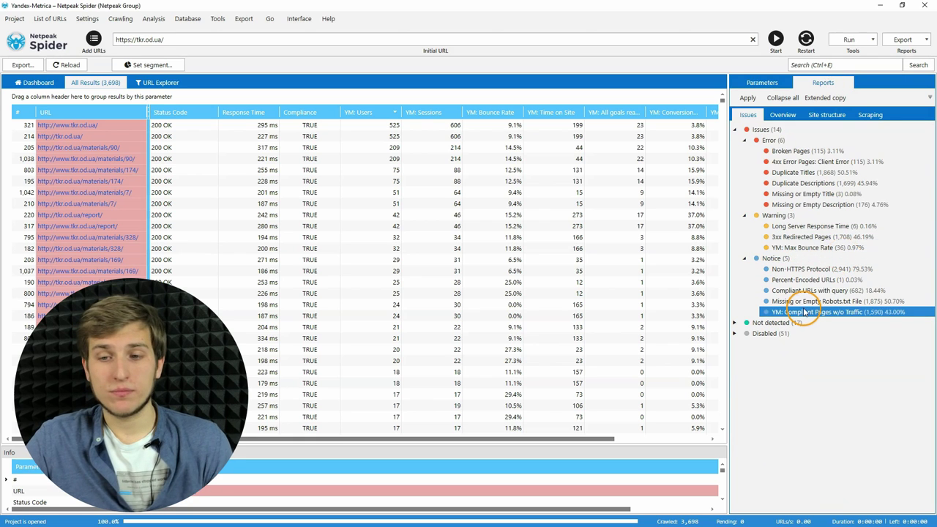
pyautogui.click(805, 301)
pyautogui.click(816, 248)
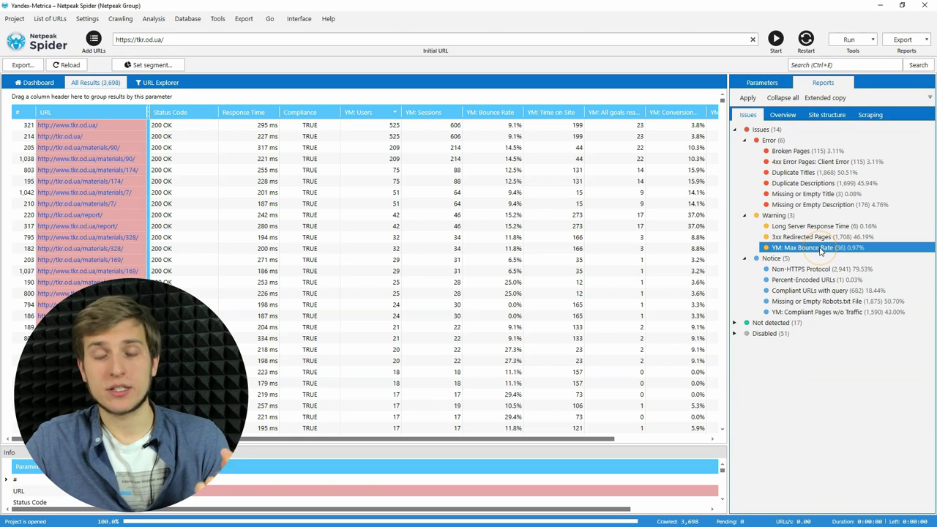
pyautogui.click(831, 313)
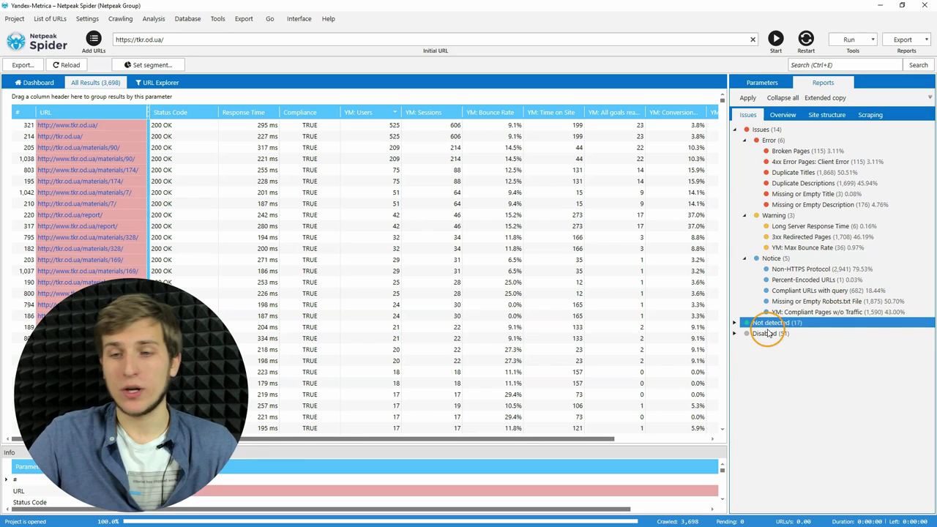
pyautogui.click(802, 237)
pyautogui.click(803, 301)
pyautogui.click(804, 313)
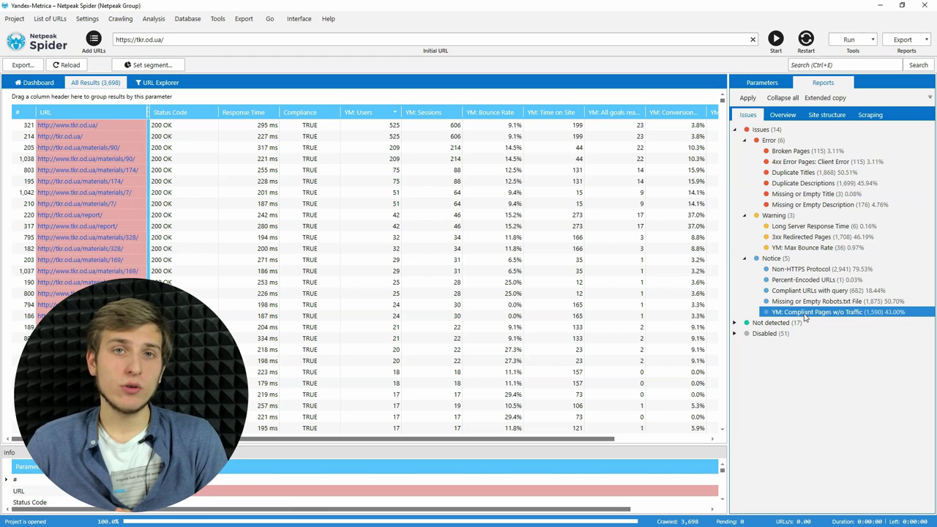
pyautogui.click(360, 182)
# Show the Dashboard charts and scroll down to the YM: Traffic chart.
pyautogui.click(36, 82)
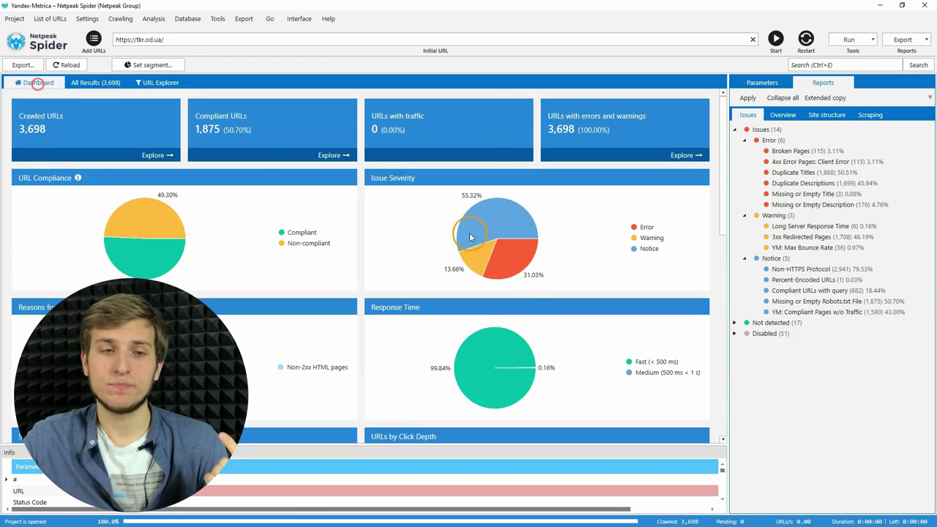
pyautogui.click(534, 261)
pyautogui.scroll(-1, 534, 262)
pyautogui.scroll(-6, 534, 261)
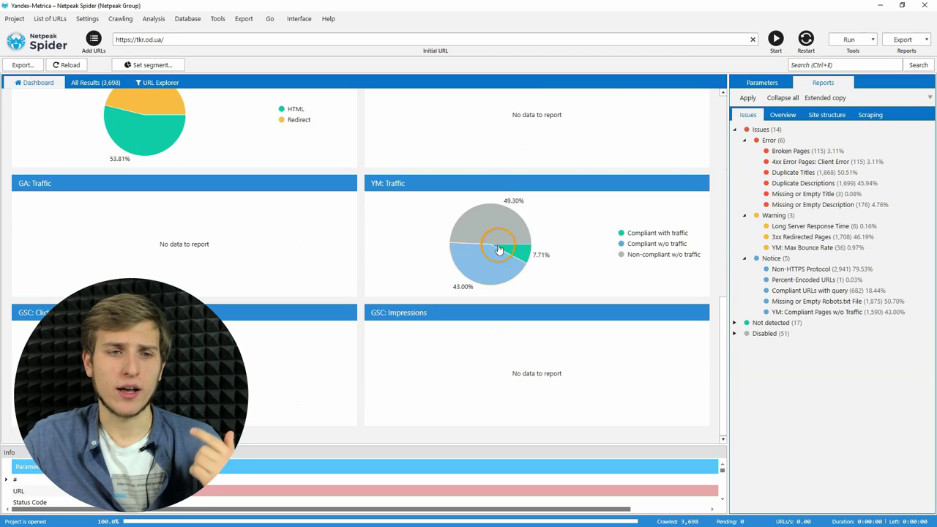
pyautogui.click(443, 210)
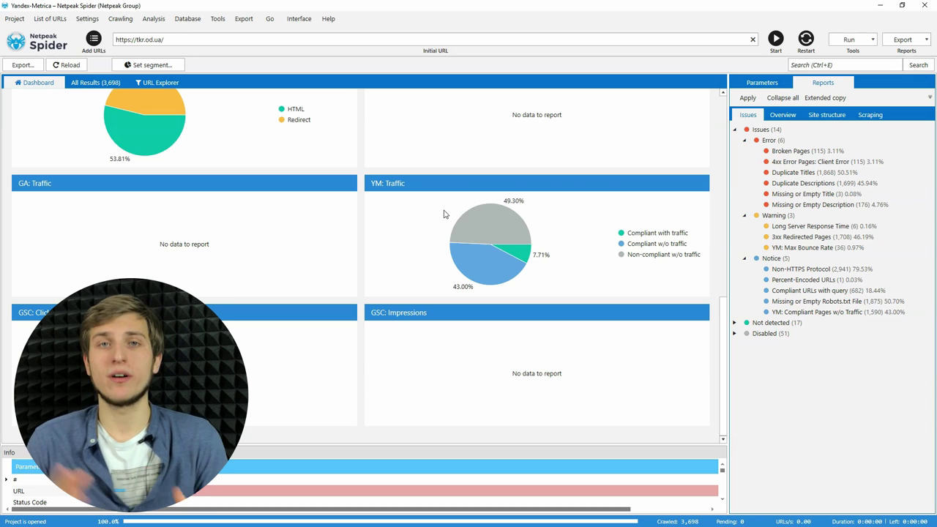
pyautogui.click(604, 210)
# Filter the 285 pages with YM: Get Traffic TRUE from Overview, then return to All Results.
pyautogui.click(782, 115)
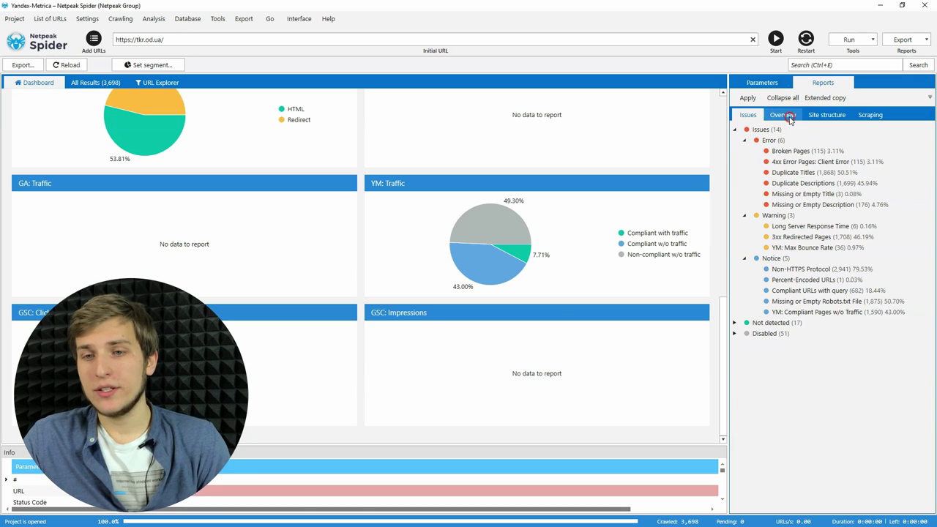
pyautogui.click(815, 204)
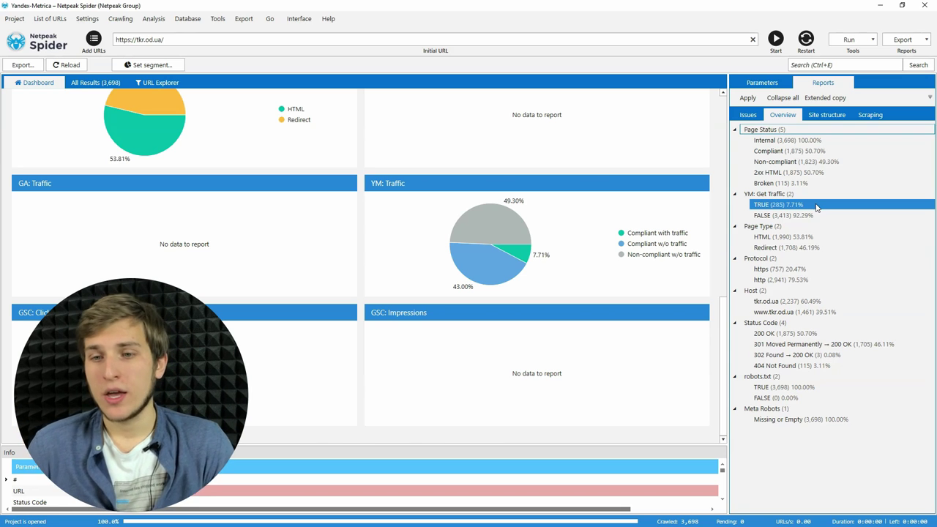
pyautogui.click(374, 148)
pyautogui.click(113, 86)
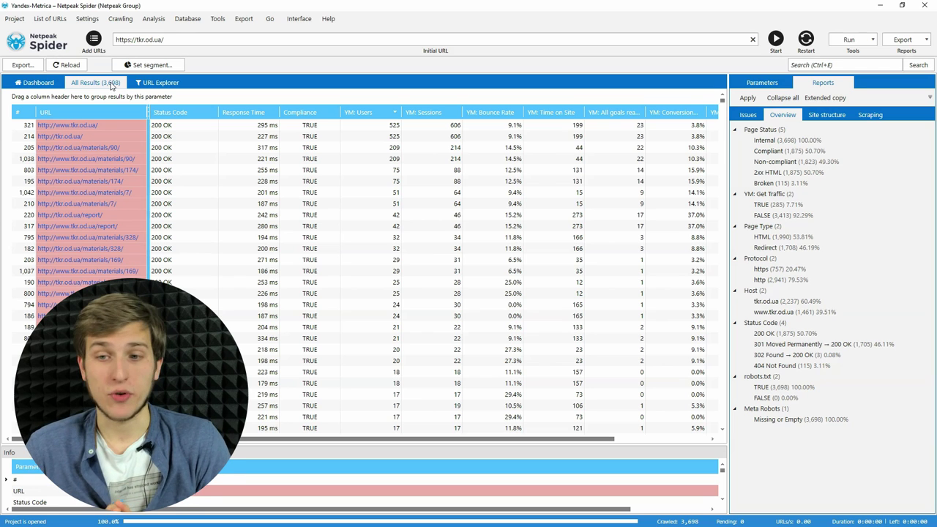
# Select the Compliance parameter under Crawling and Indexing to show its Info panel description.
pyautogui.click(761, 82)
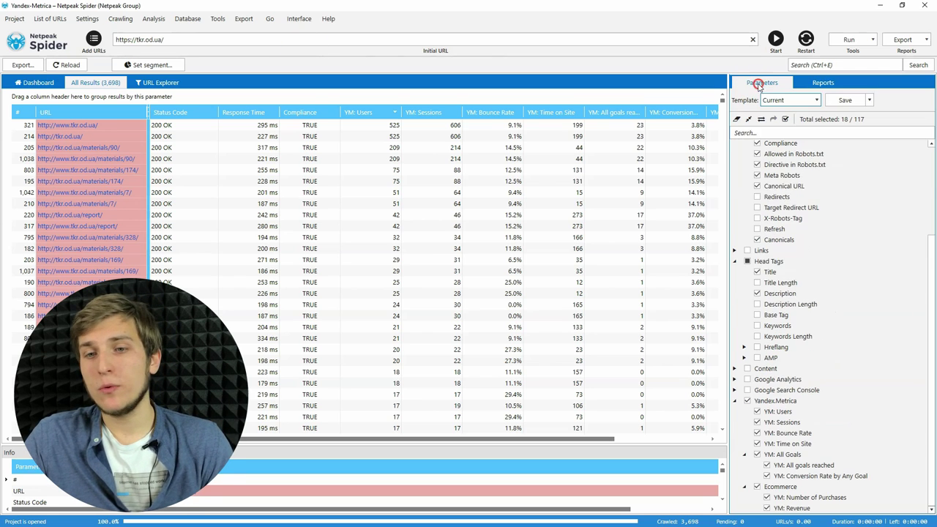
pyautogui.click(785, 274)
pyautogui.scroll(2, 754, 210)
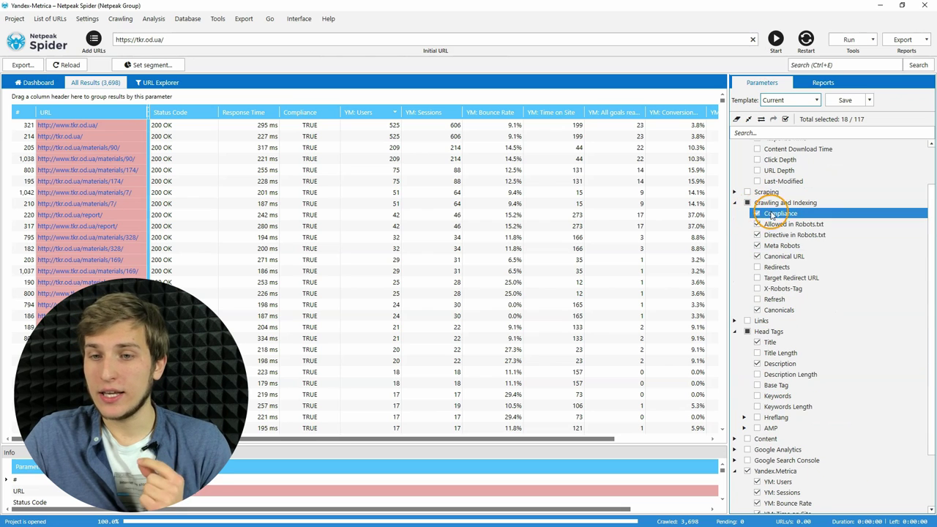
pyautogui.click(777, 213)
pyautogui.keyDown('ctrl'); pyautogui.click(792, 224); pyautogui.keyUp('ctrl')
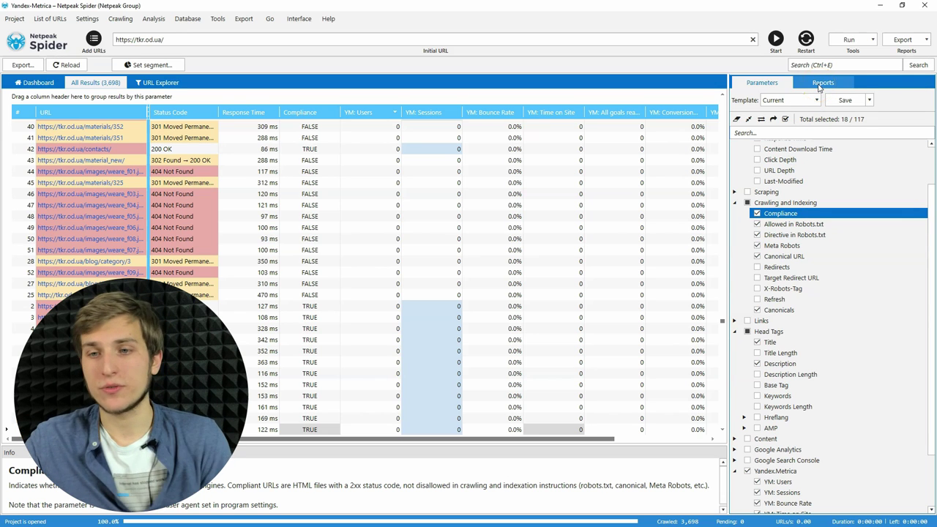
# Open the Issues report and expand the Not detected group (17), including Broken Redirect and Canonical Chain.
pyautogui.click(819, 85)
pyautogui.click(746, 115)
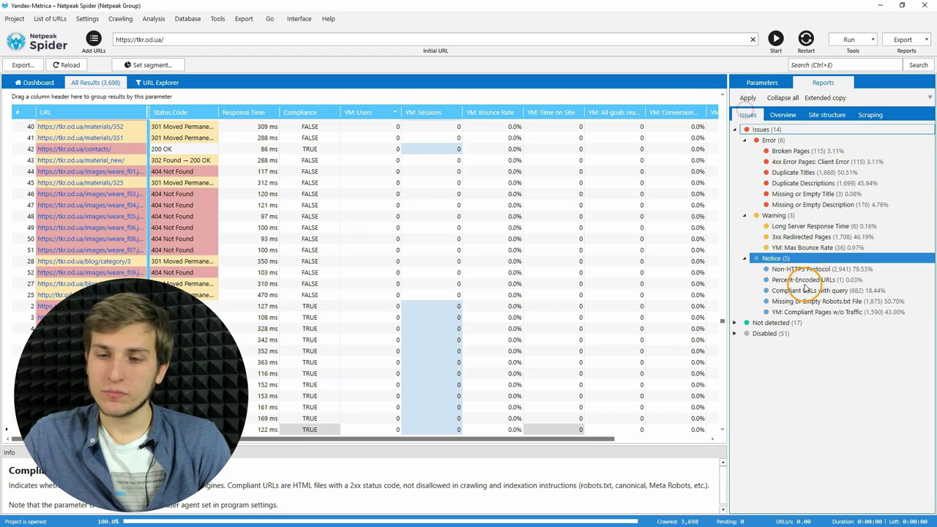
pyautogui.click(805, 289)
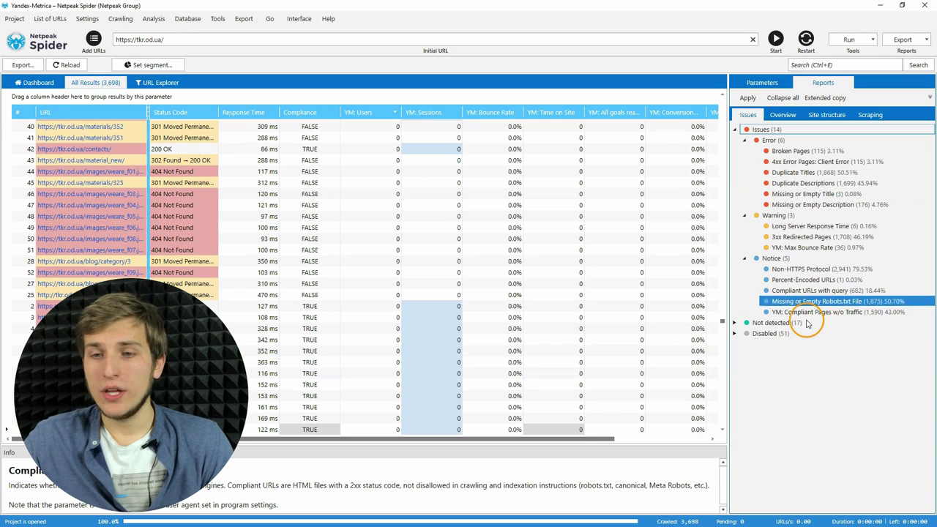
pyautogui.click(734, 322)
pyautogui.click(763, 344)
pyautogui.click(826, 354)
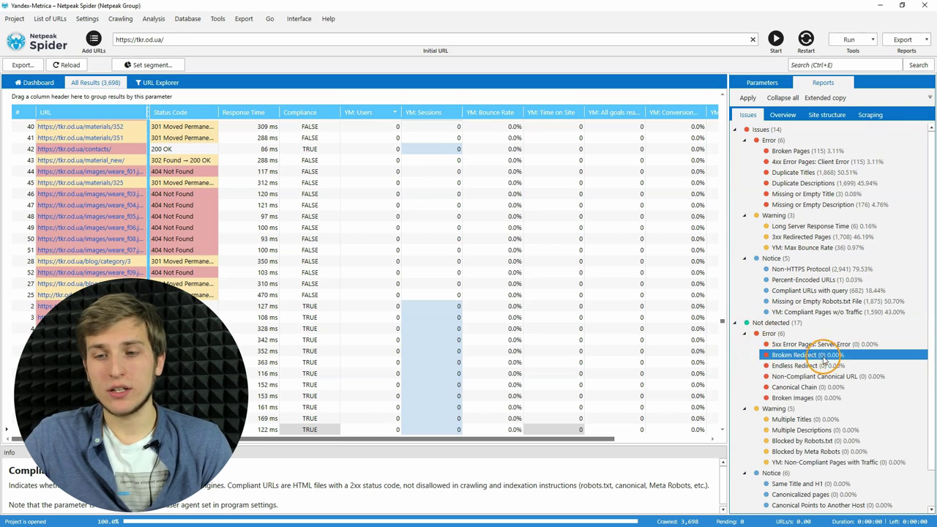
pyautogui.click(845, 376)
pyautogui.scroll(-1, 845, 376)
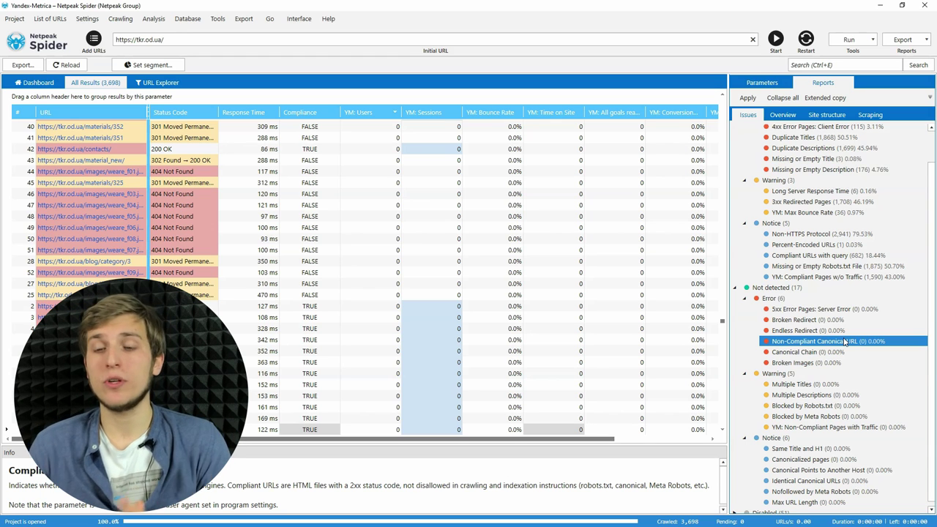
# Bring up the description of the zero-count Canonical Points to Another Host notice for tkr.od.ua.
pyautogui.moveTo(845, 342); pyautogui.dragTo(841, 471)
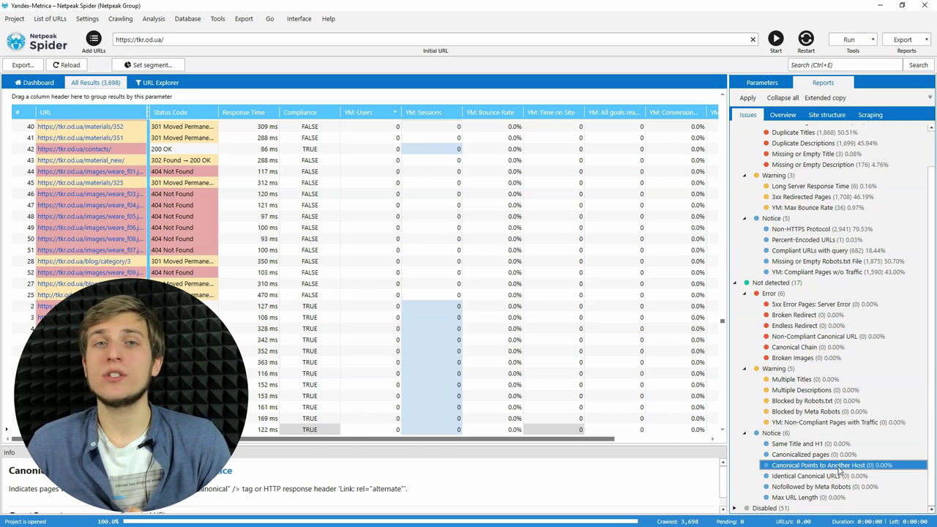